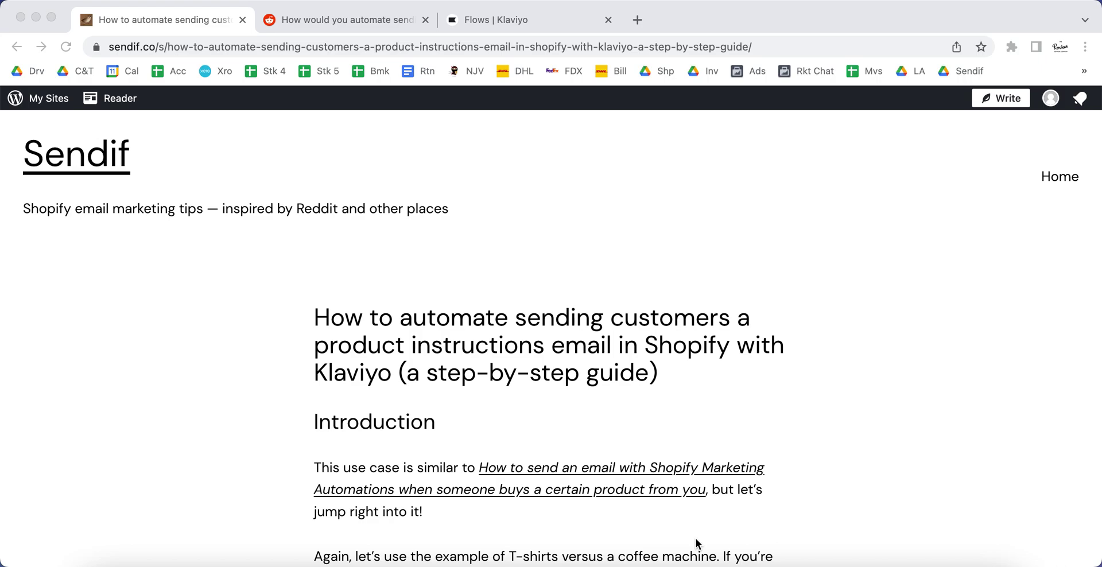
Show the r/shopify Reddit post about automating product instruction emails
click(326, 19)
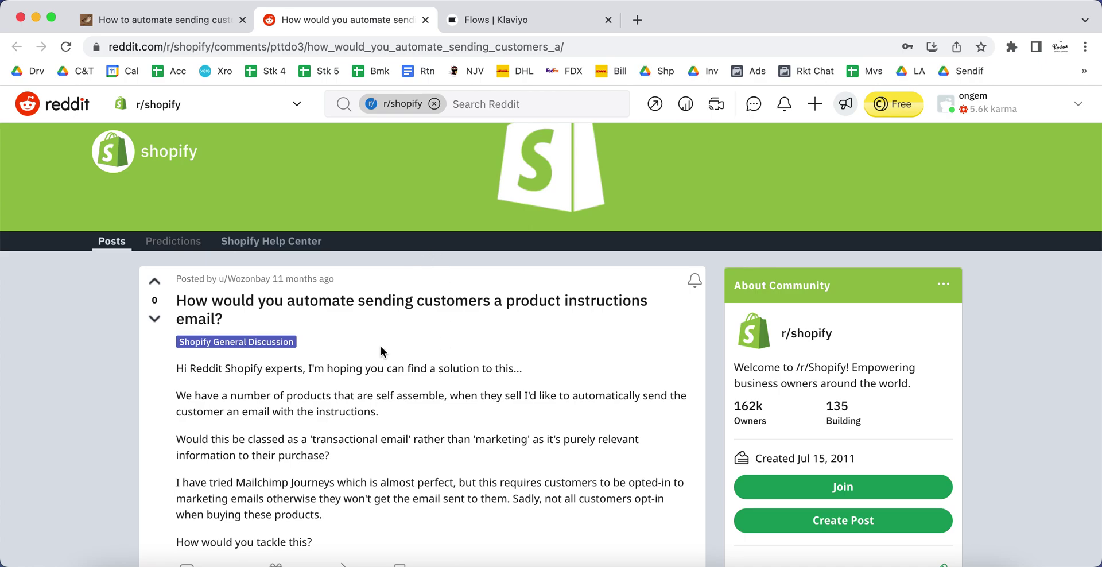
click(198, 23)
scroll(515, 316, down, 5)
scroll(515, 316, down, 10)
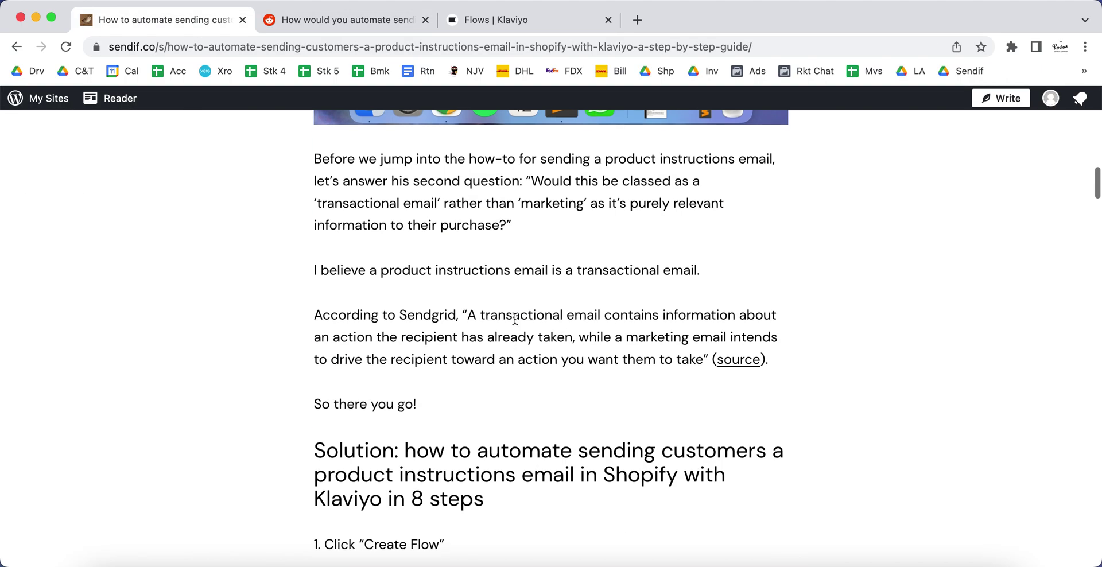
scroll(515, 319, down, 3)
scroll(515, 318, up, 2)
scroll(514, 320, up, 1)
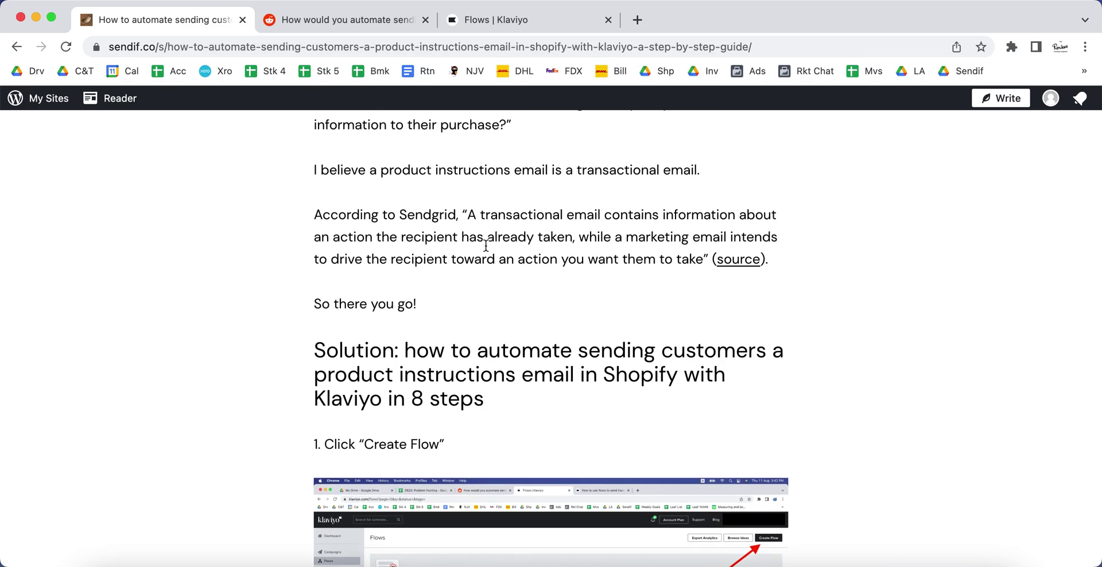
drag(468, 214, 570, 239)
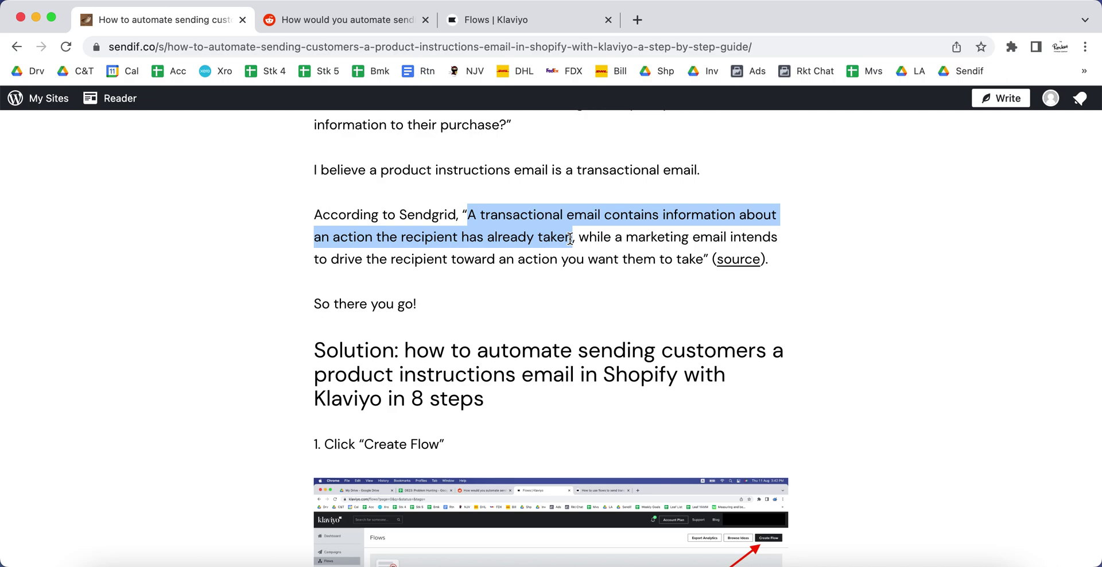
click(375, 23)
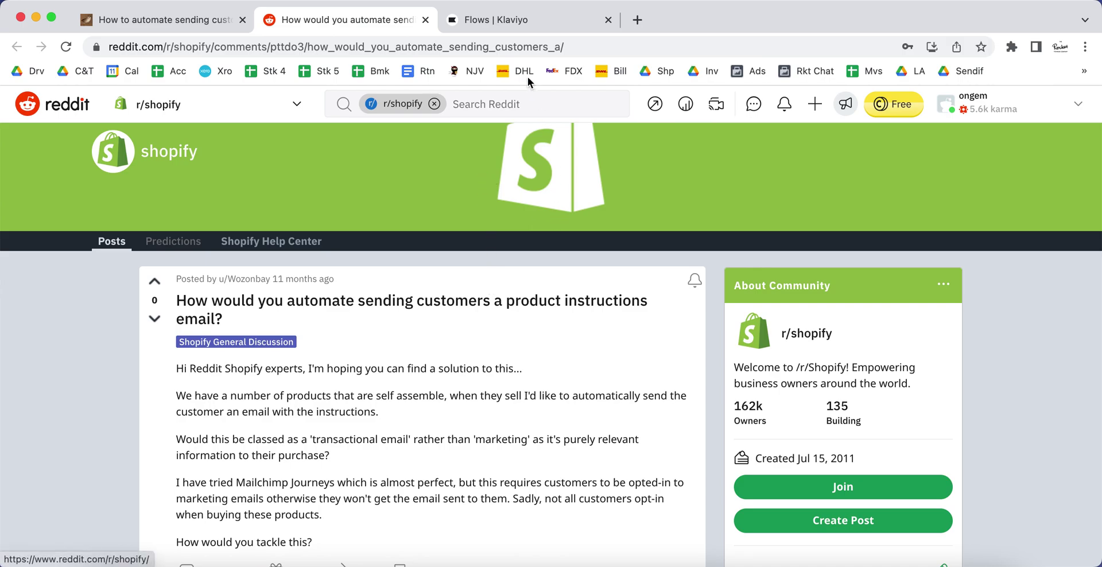
Create a new Klaviyo flow from scratch named 'Product Instructions Email'
click(512, 20)
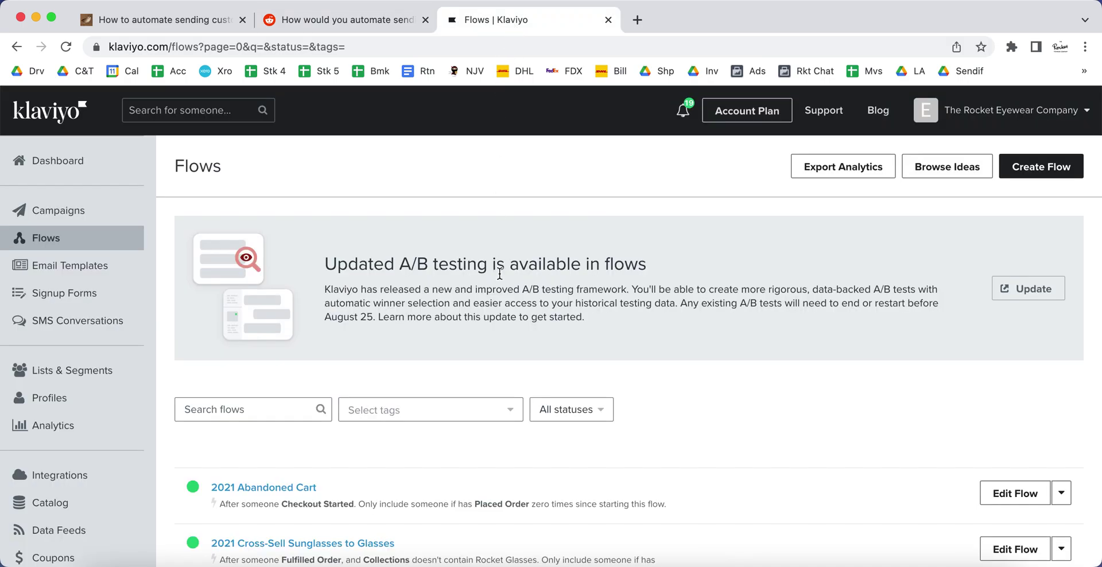
click(1041, 170)
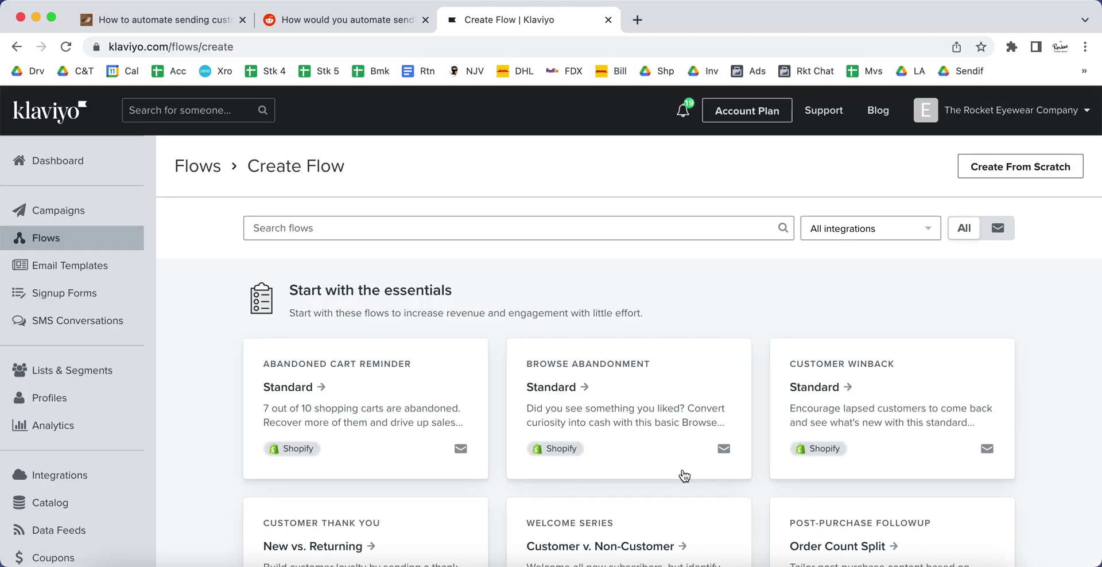
click(1006, 167)
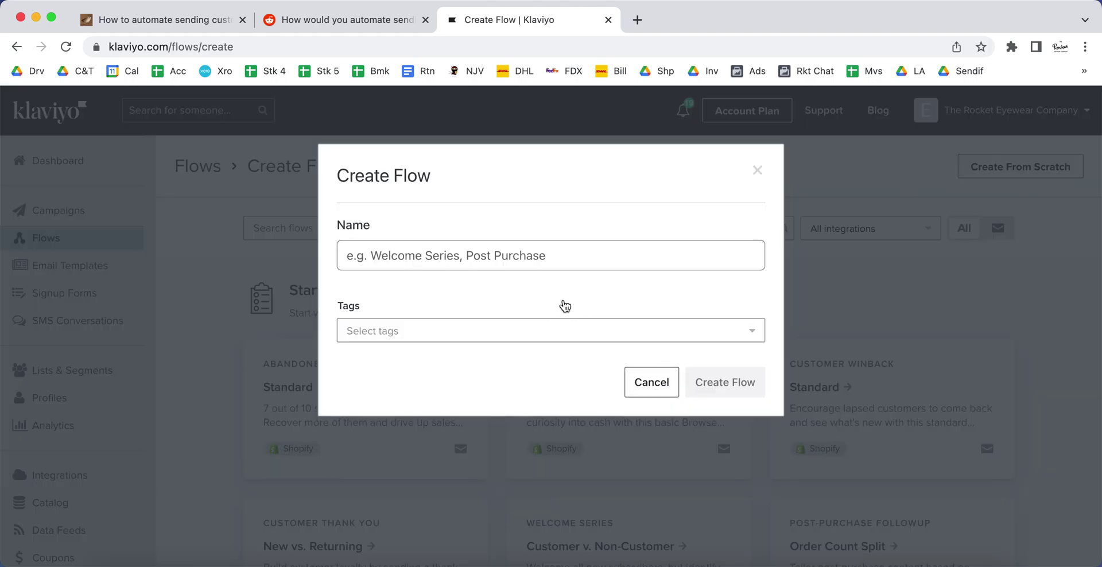
click(544, 267)
text(Prod)
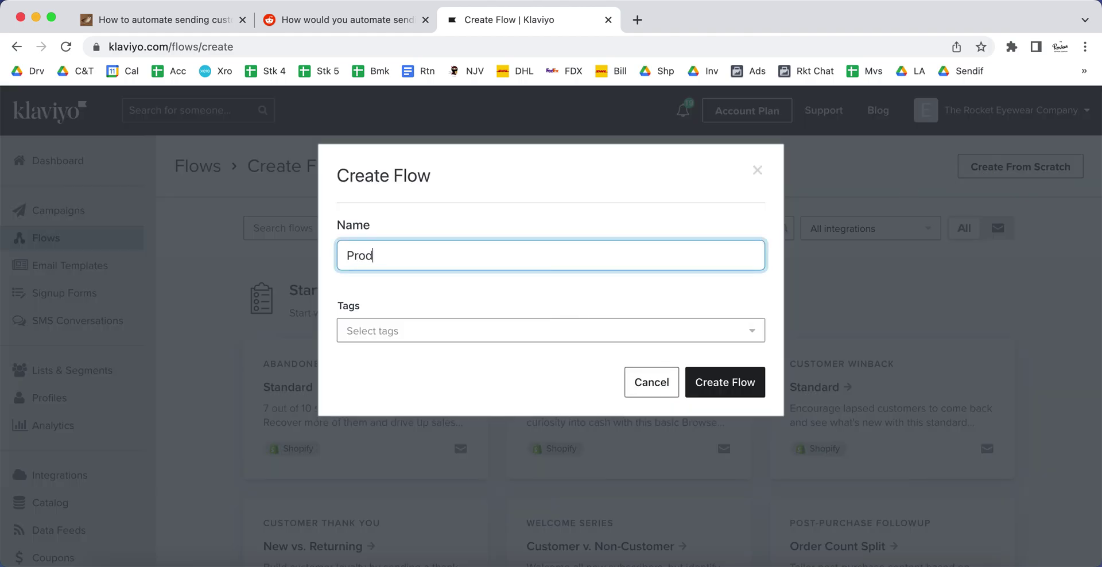
text(uct Instructio)
text(n)
key(BackSpace)
text(ns Email)
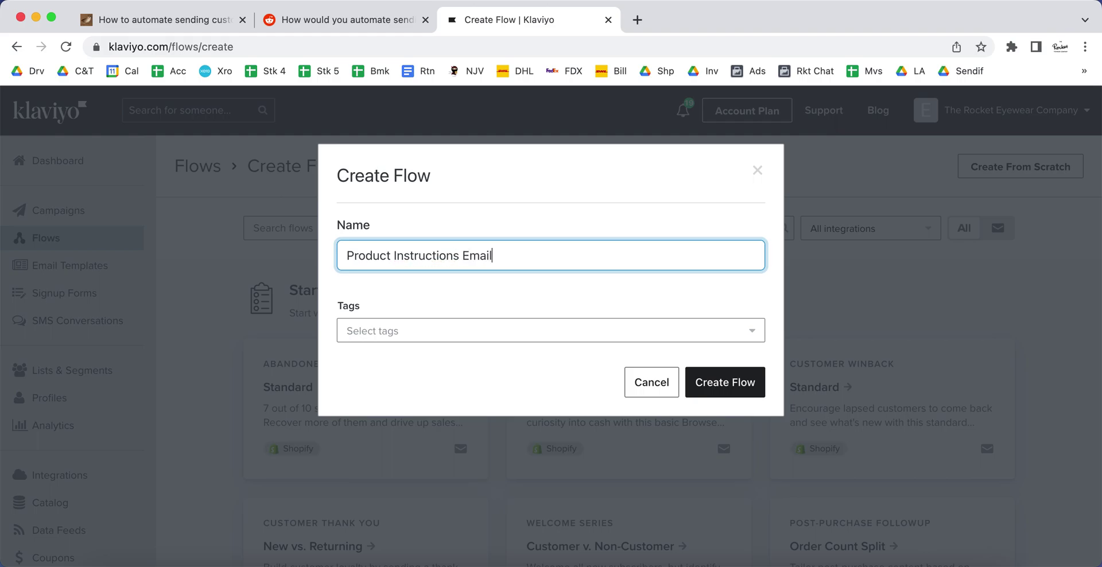
click(741, 385)
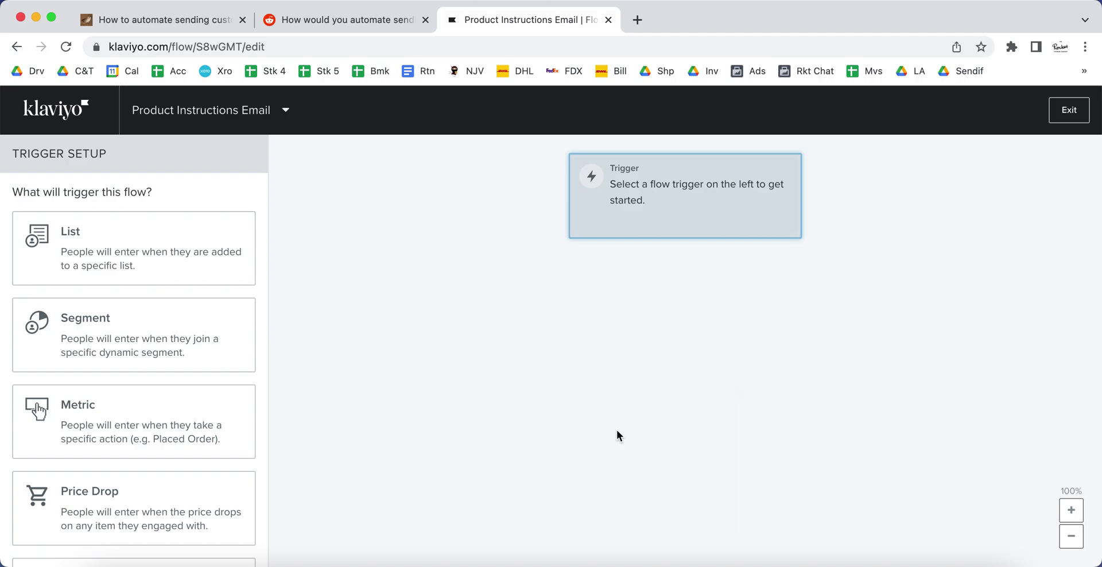
Set the Ordered Product metric as the flow trigger and add an empty trigger filter
click(185, 428)
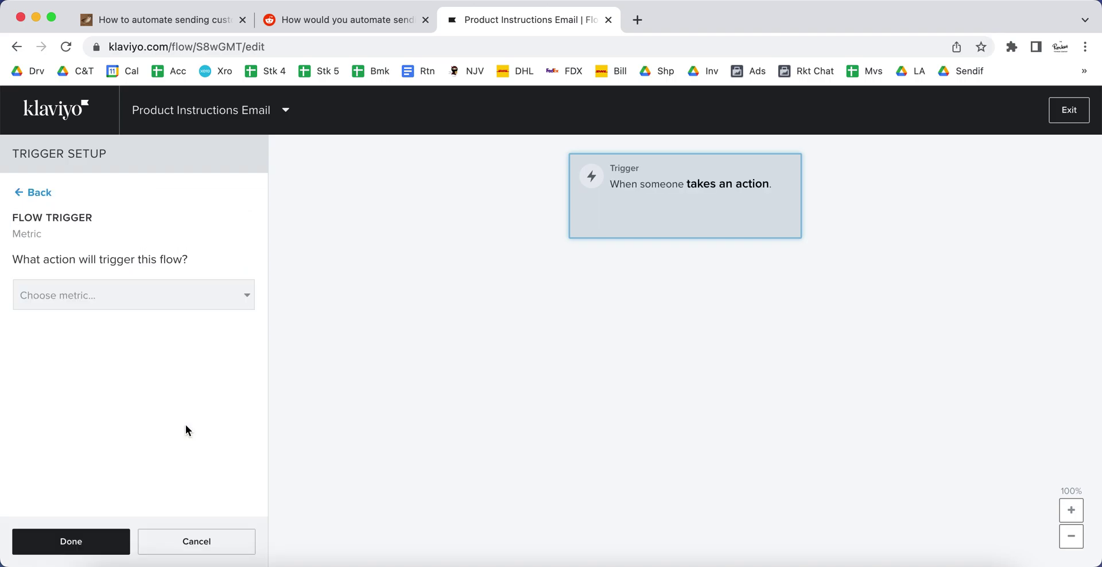
click(240, 301)
scroll(204, 414, down, 1)
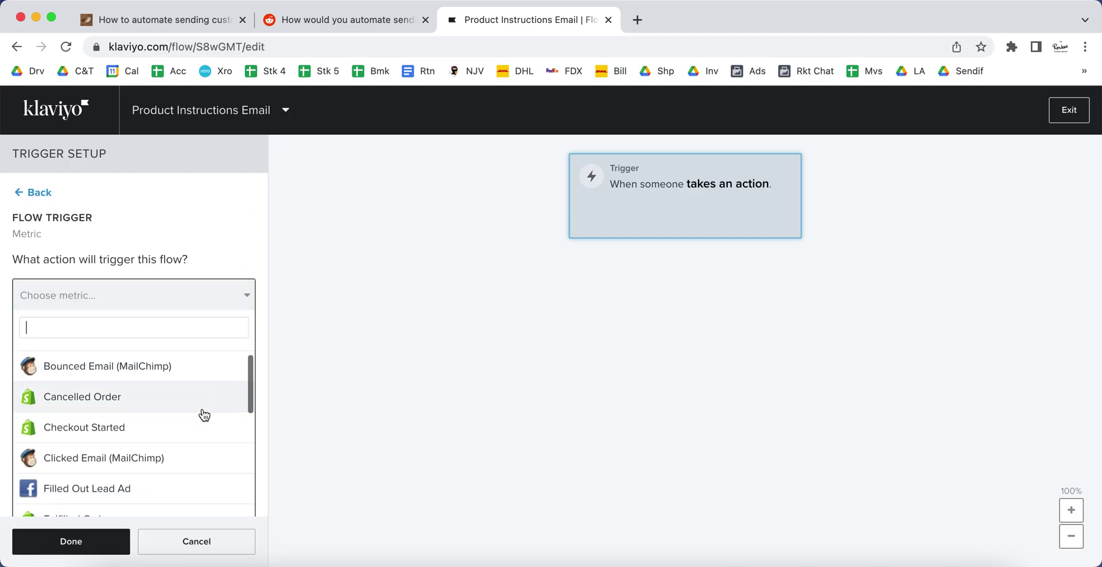
scroll(204, 415, down, 2)
scroll(203, 414, down, 1)
scroll(204, 414, down, 1)
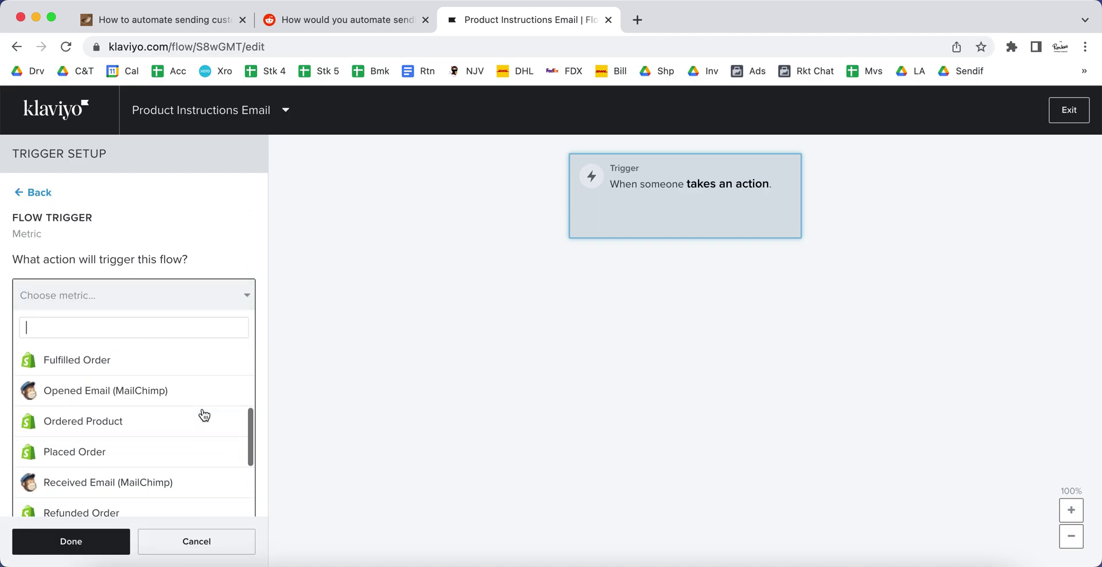
scroll(204, 414, down, 1)
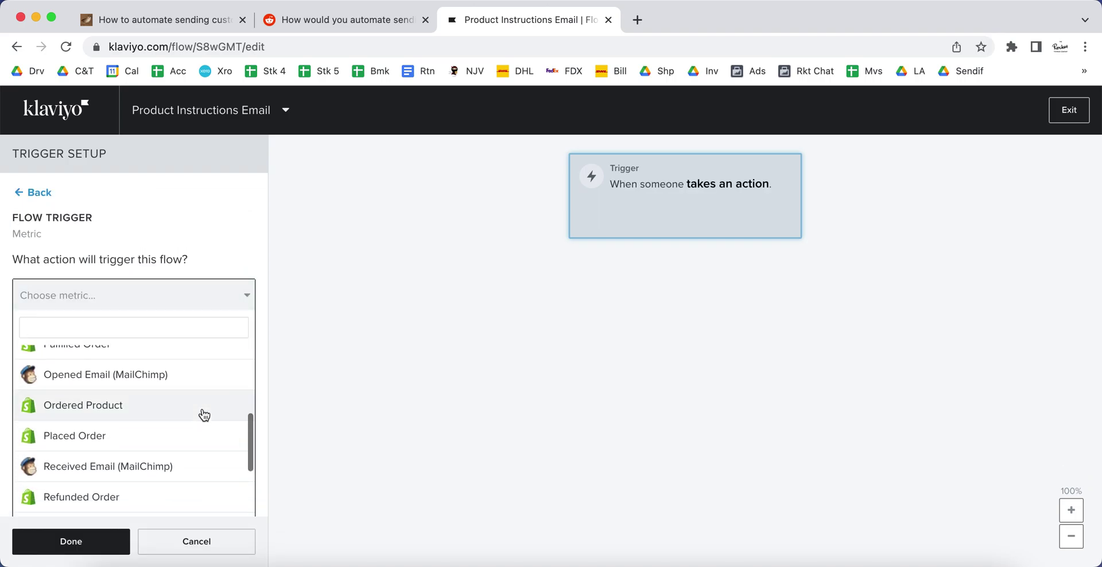
click(114, 414)
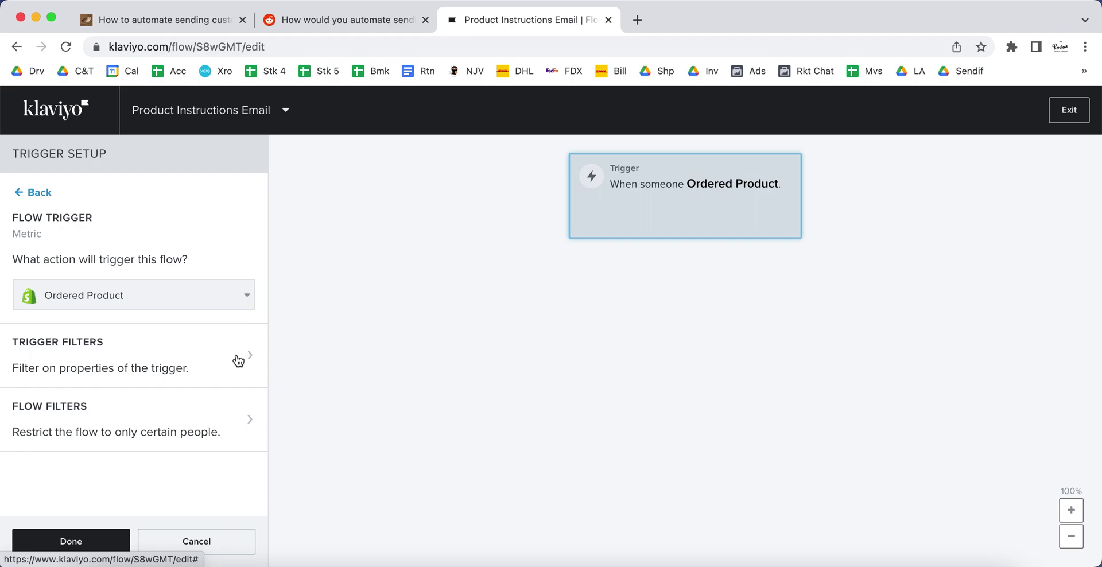
click(238, 359)
click(158, 262)
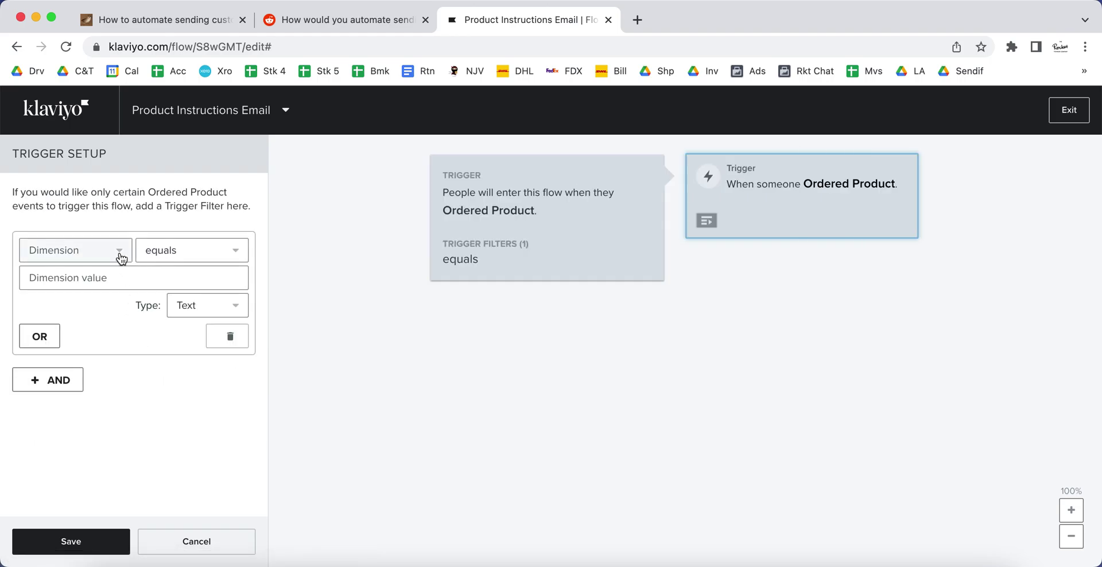
Choose Name as the trigger filter's dimension
click(121, 259)
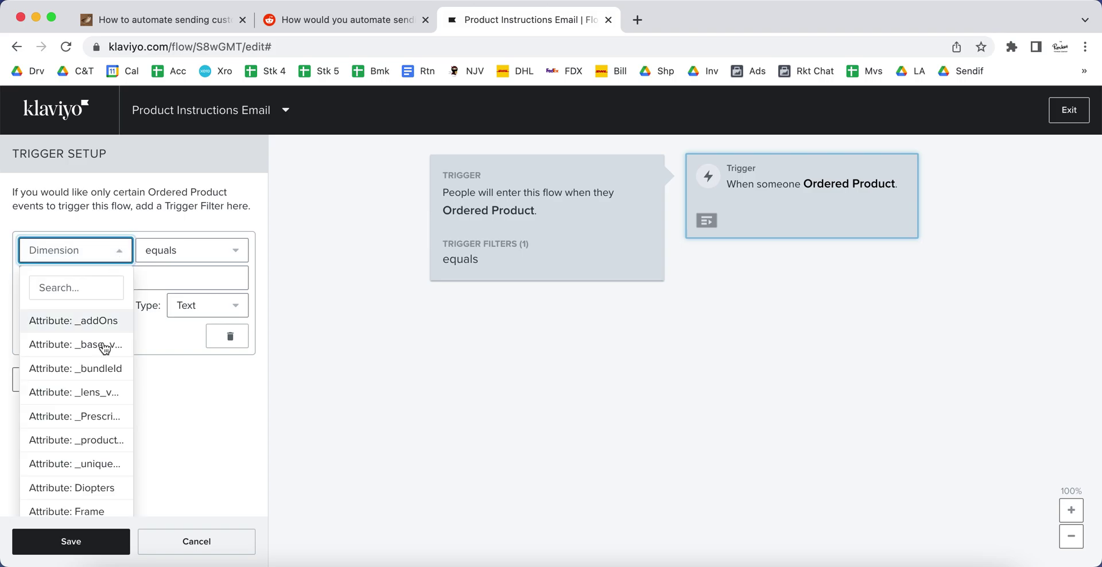
scroll(103, 389, down, 2)
scroll(103, 389, down, 2)
scroll(104, 389, down, 2)
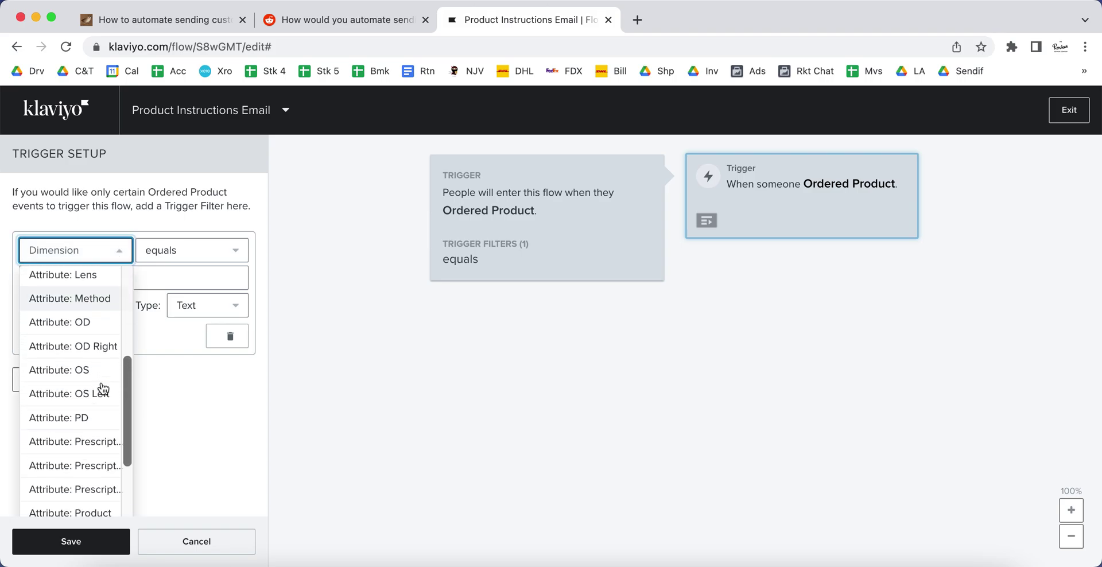
scroll(103, 389, down, 2)
scroll(104, 389, down, 2)
scroll(101, 387, down, 2)
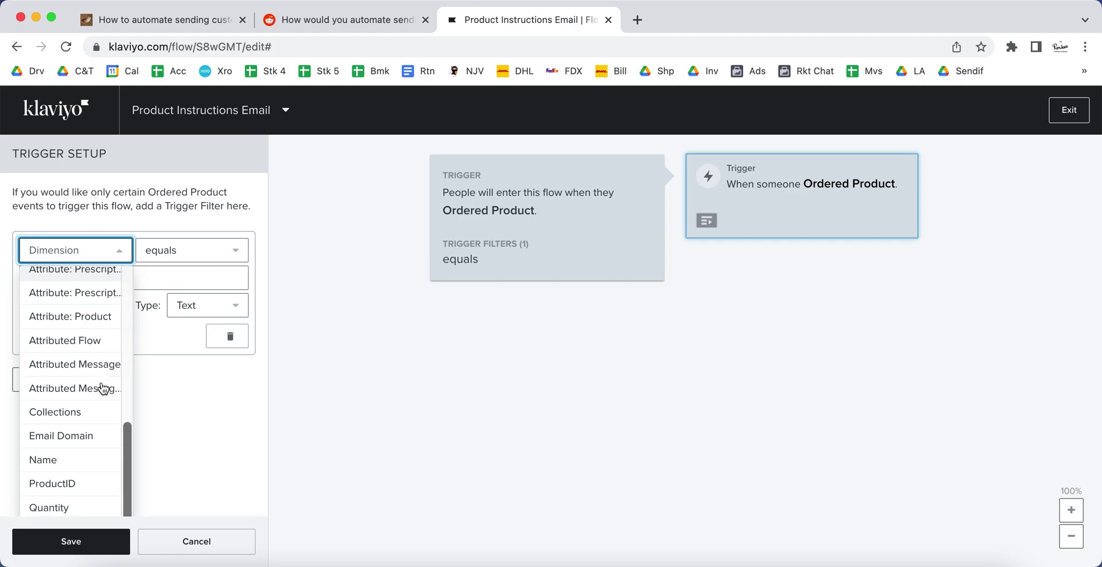
scroll(101, 387, down, 1)
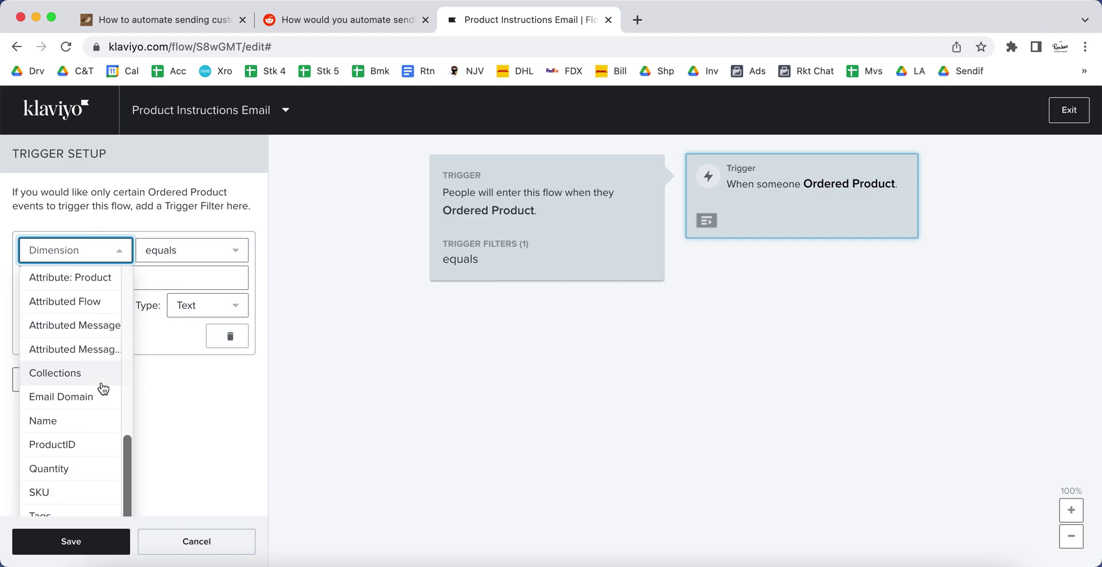
click(63, 430)
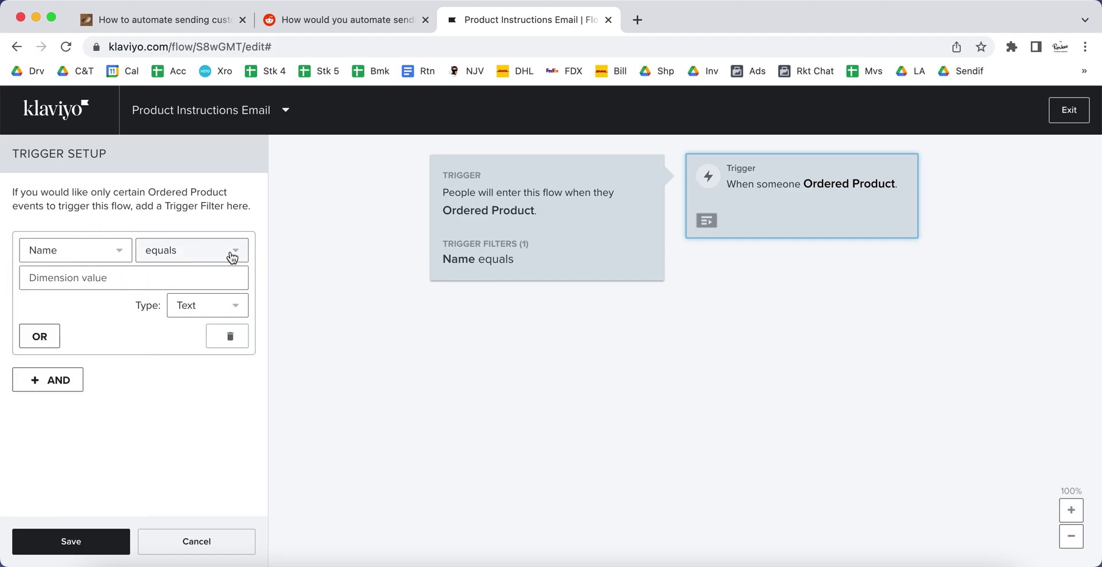
Set the filter value to Classic Clear Lenses
click(165, 278)
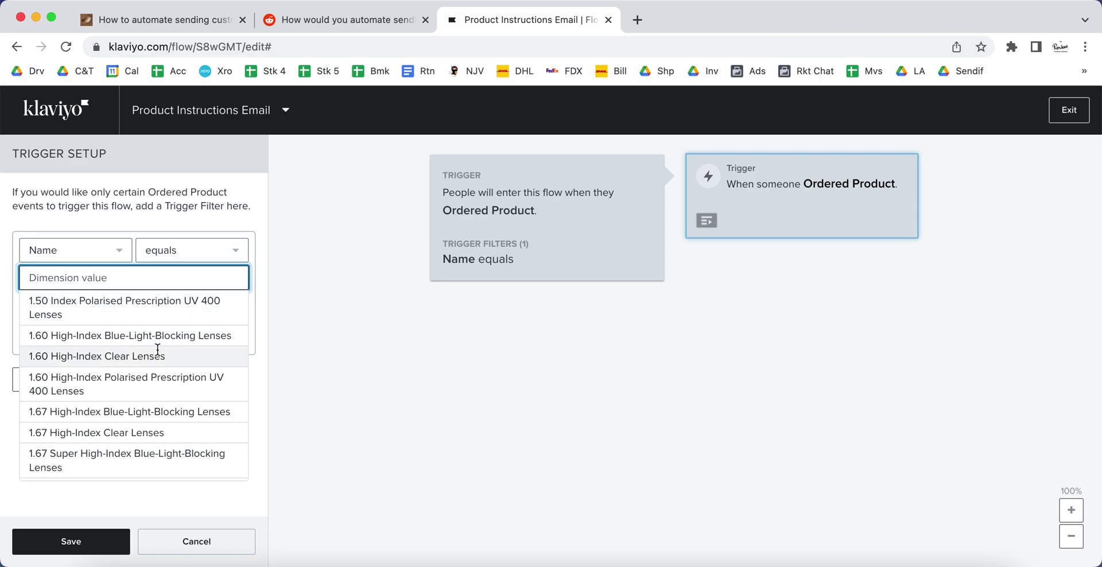
scroll(155, 351, down, 3)
scroll(158, 350, down, 3)
scroll(157, 349, down, 3)
scroll(157, 349, down, 3)
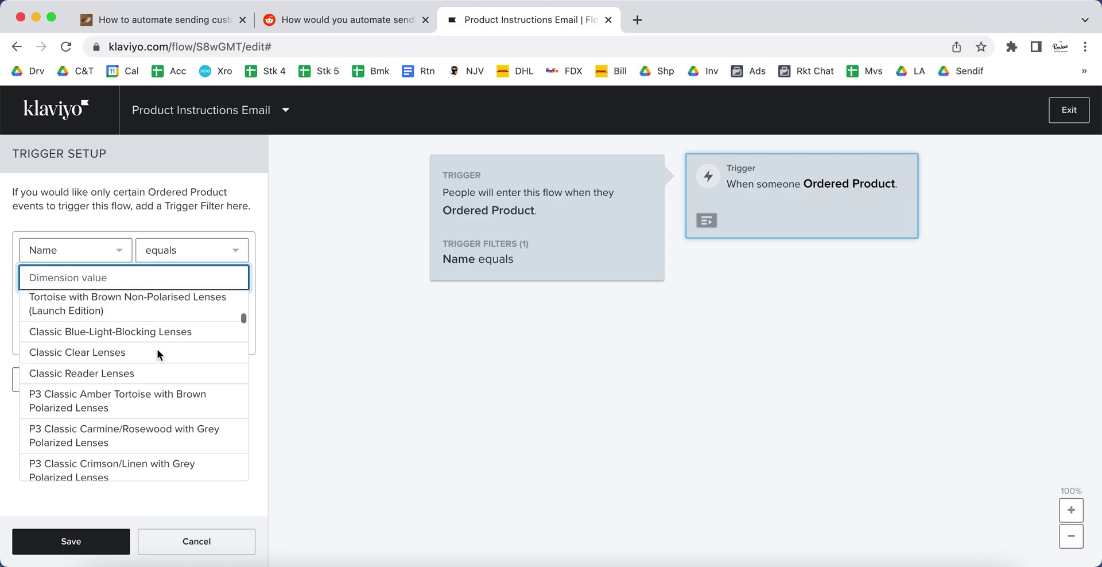
click(133, 355)
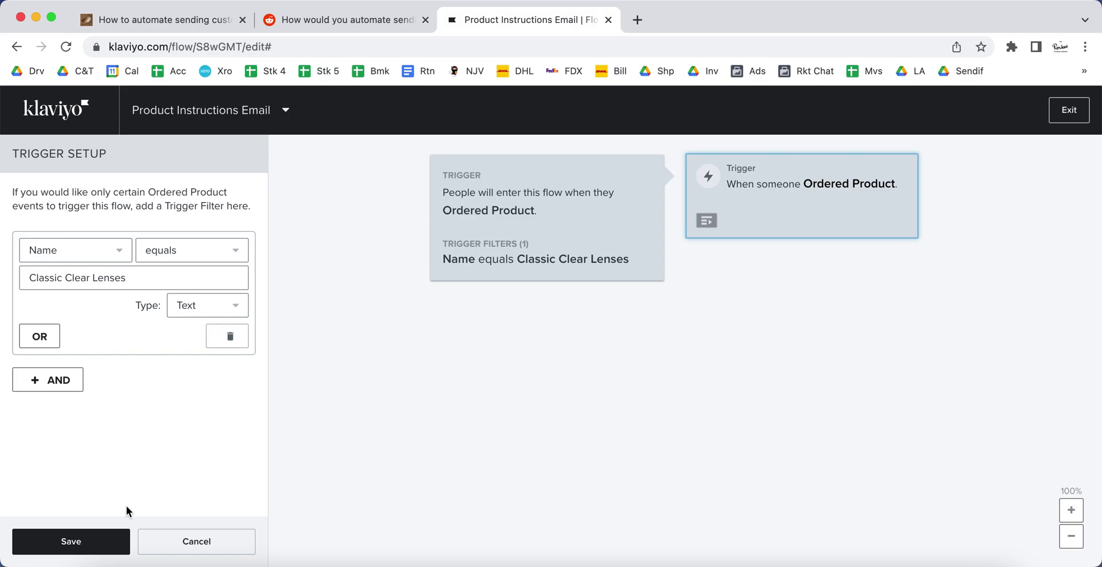
Save the trigger, add Email #1 below it, and open its content settings
click(100, 541)
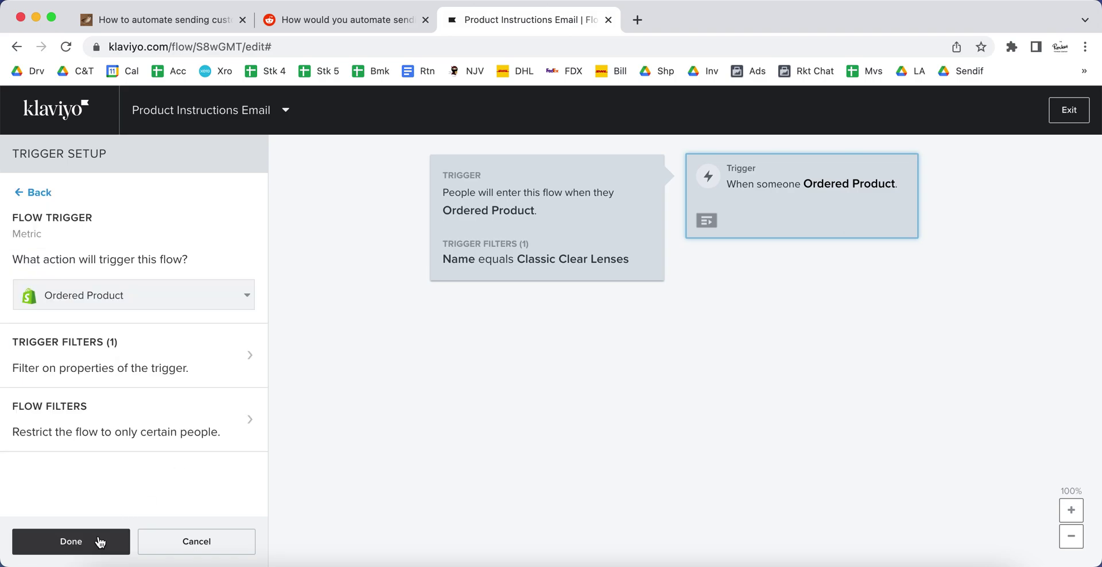
click(102, 544)
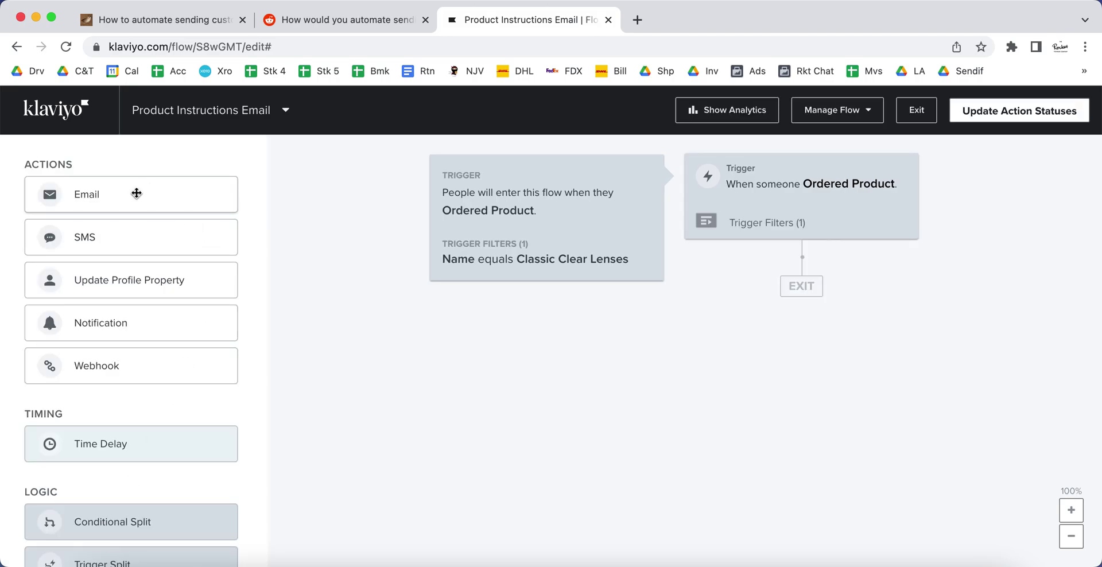
drag(136, 193, 819, 293)
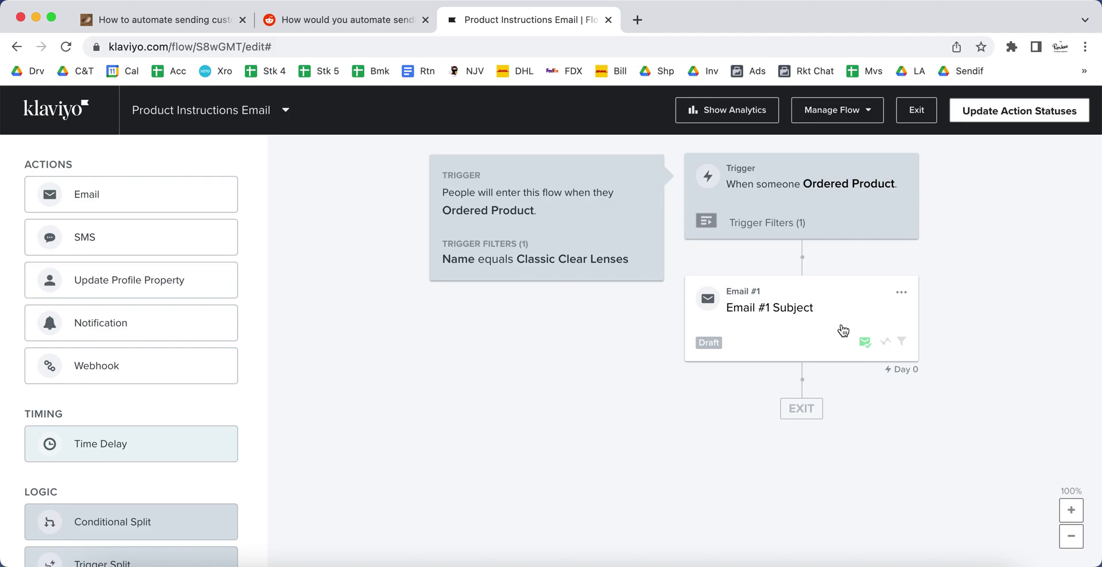
click(902, 292)
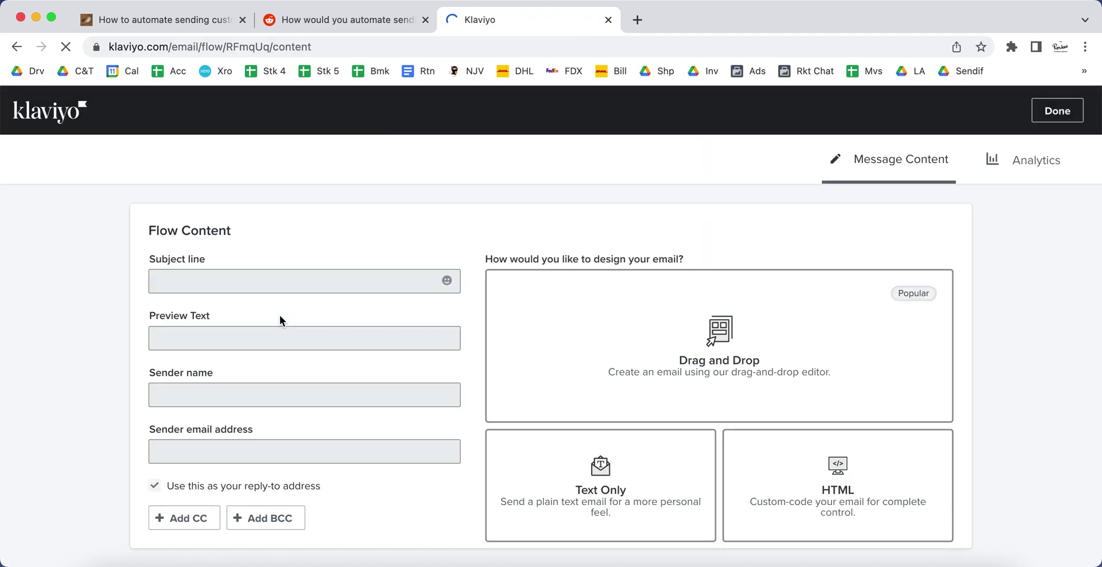
Set Email #1's subject to 'Product Instructions: Here's how to assemble it!'
triple_click(335, 280)
text(P)
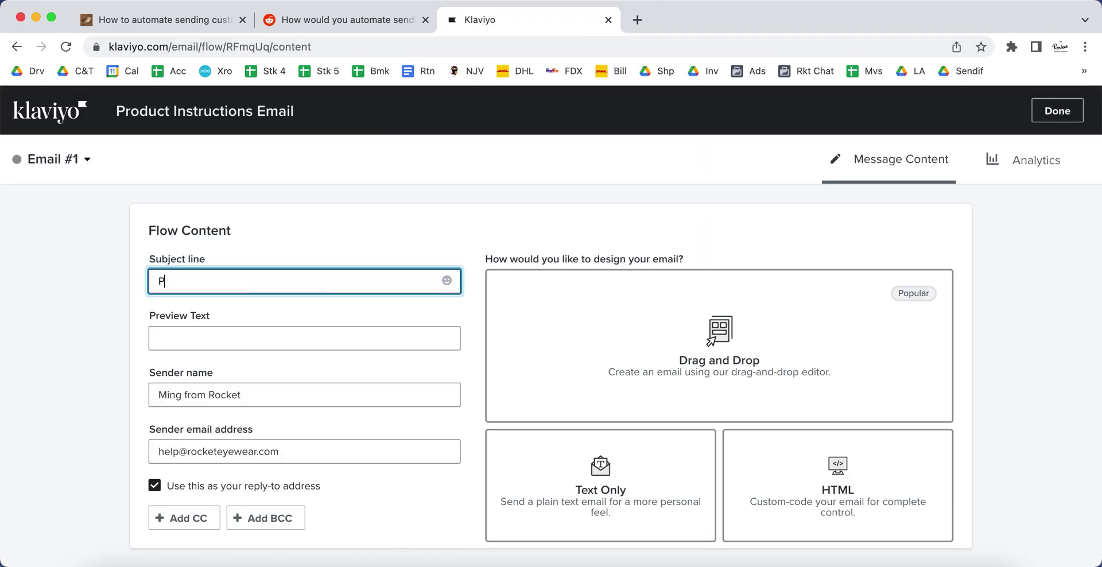
text(roduct Instrucio)
text(ns:)
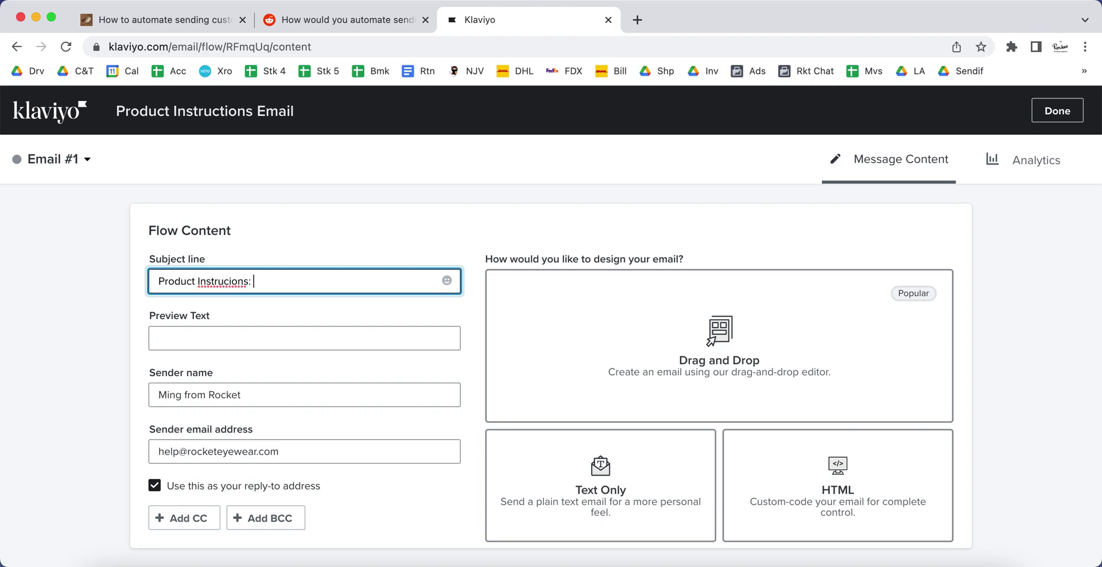
key(BackSpace)
key(BackSpace)
key(BackSpace)
key(BackSpace)
text(tions; Hel)
text(lo)
key(BackSpace)
key(BackSpace)
key(BackSpace)
key(BackSpace)
text(: H)
text(ere's how to ass)
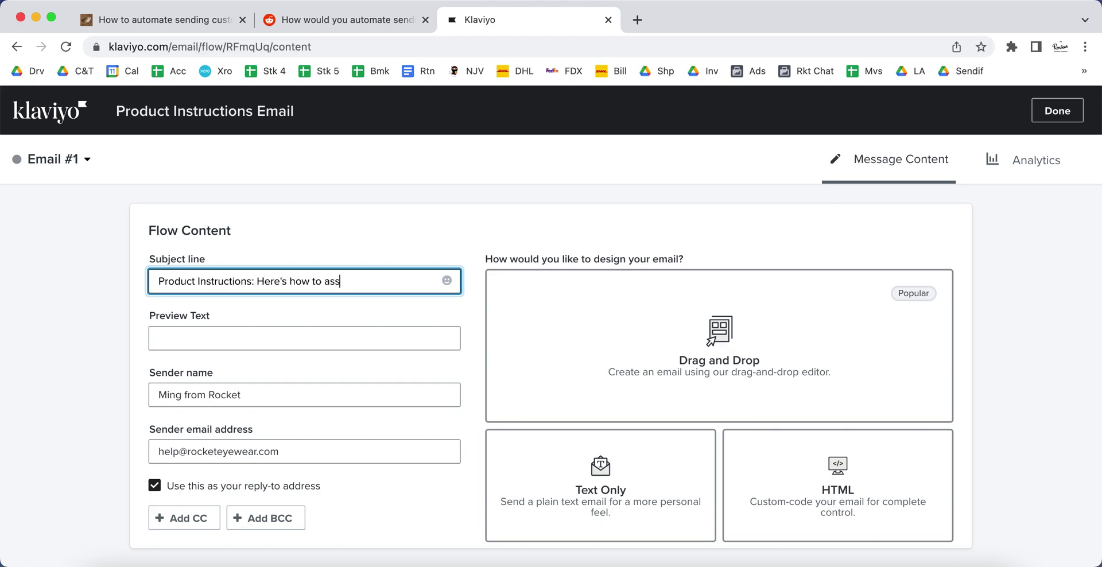
text(emble it!)
click(1053, 111)
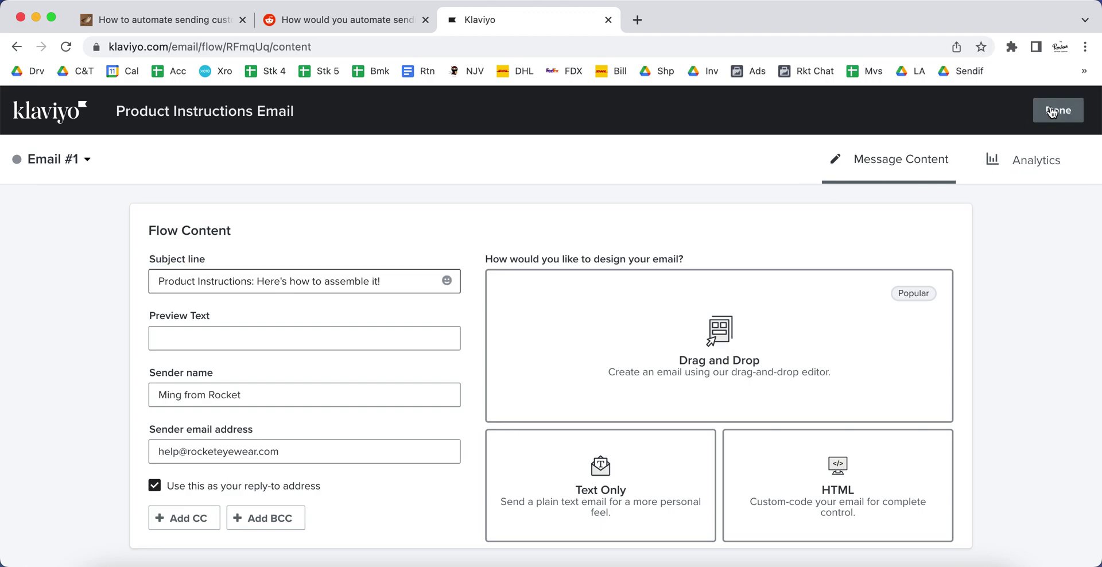